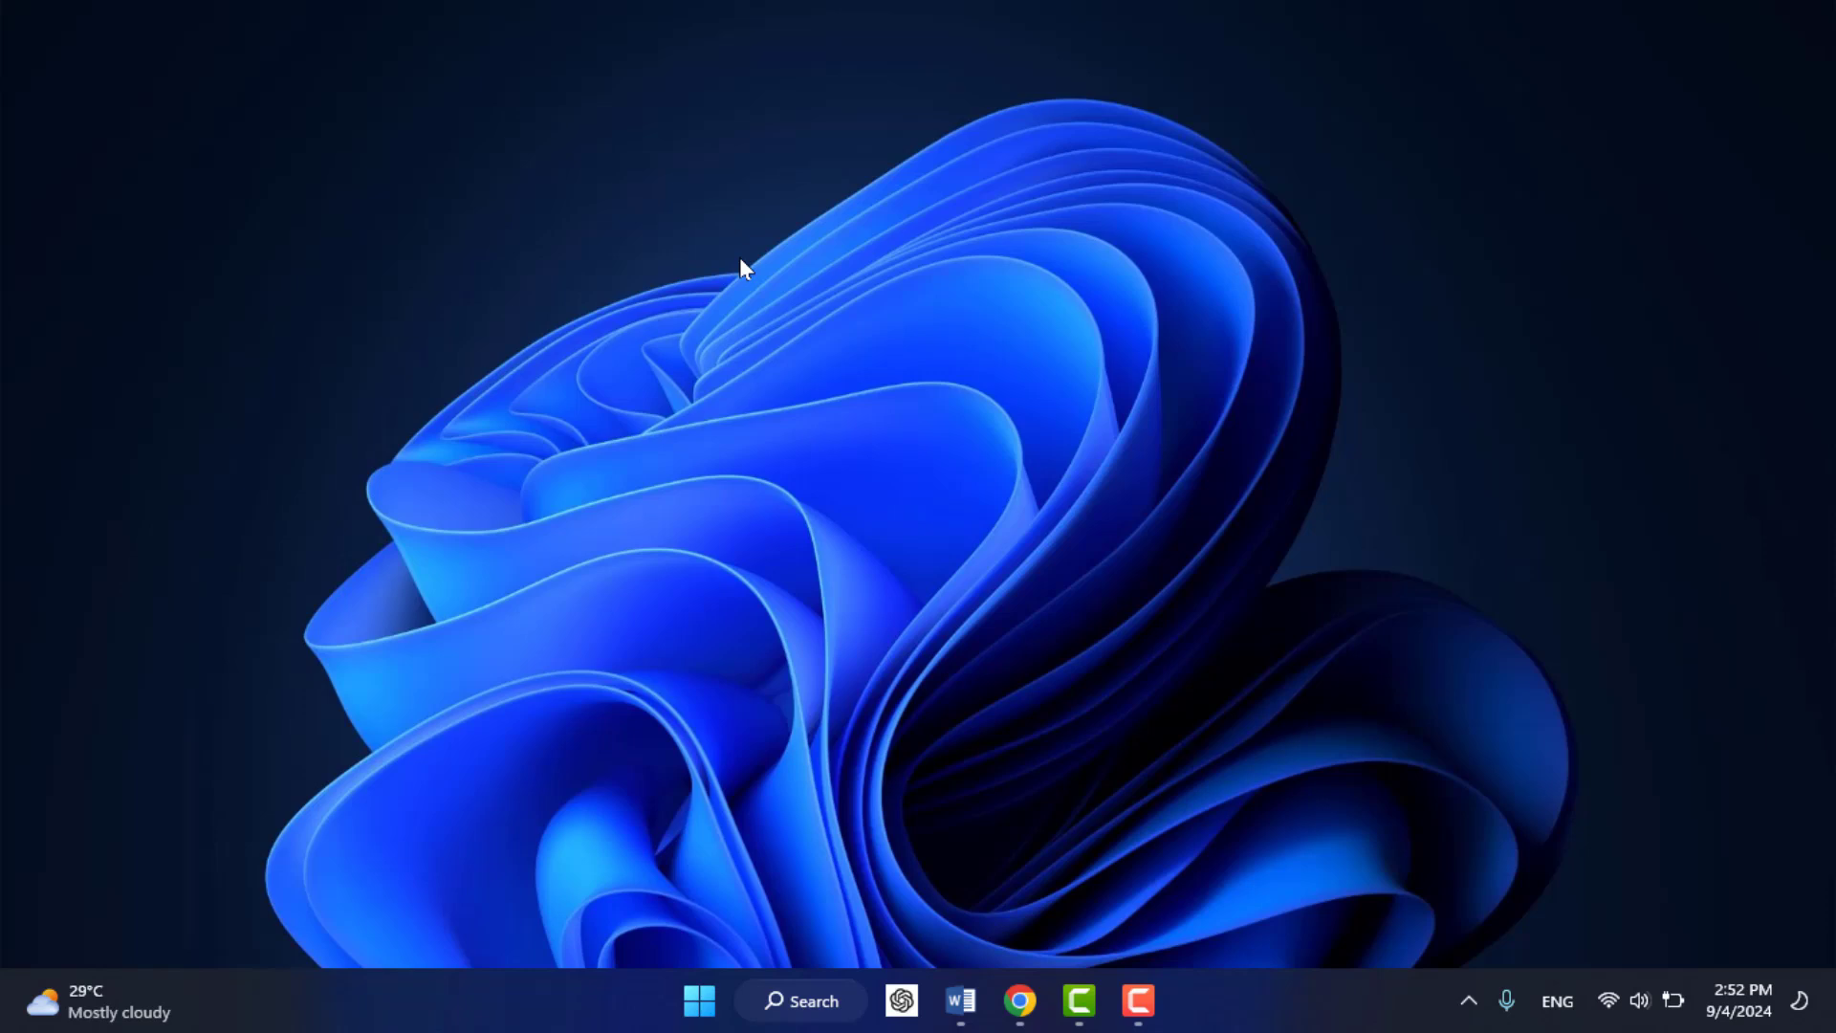
Step: Open Settings and go to Windows Update's Advanced options page
key(super+i)
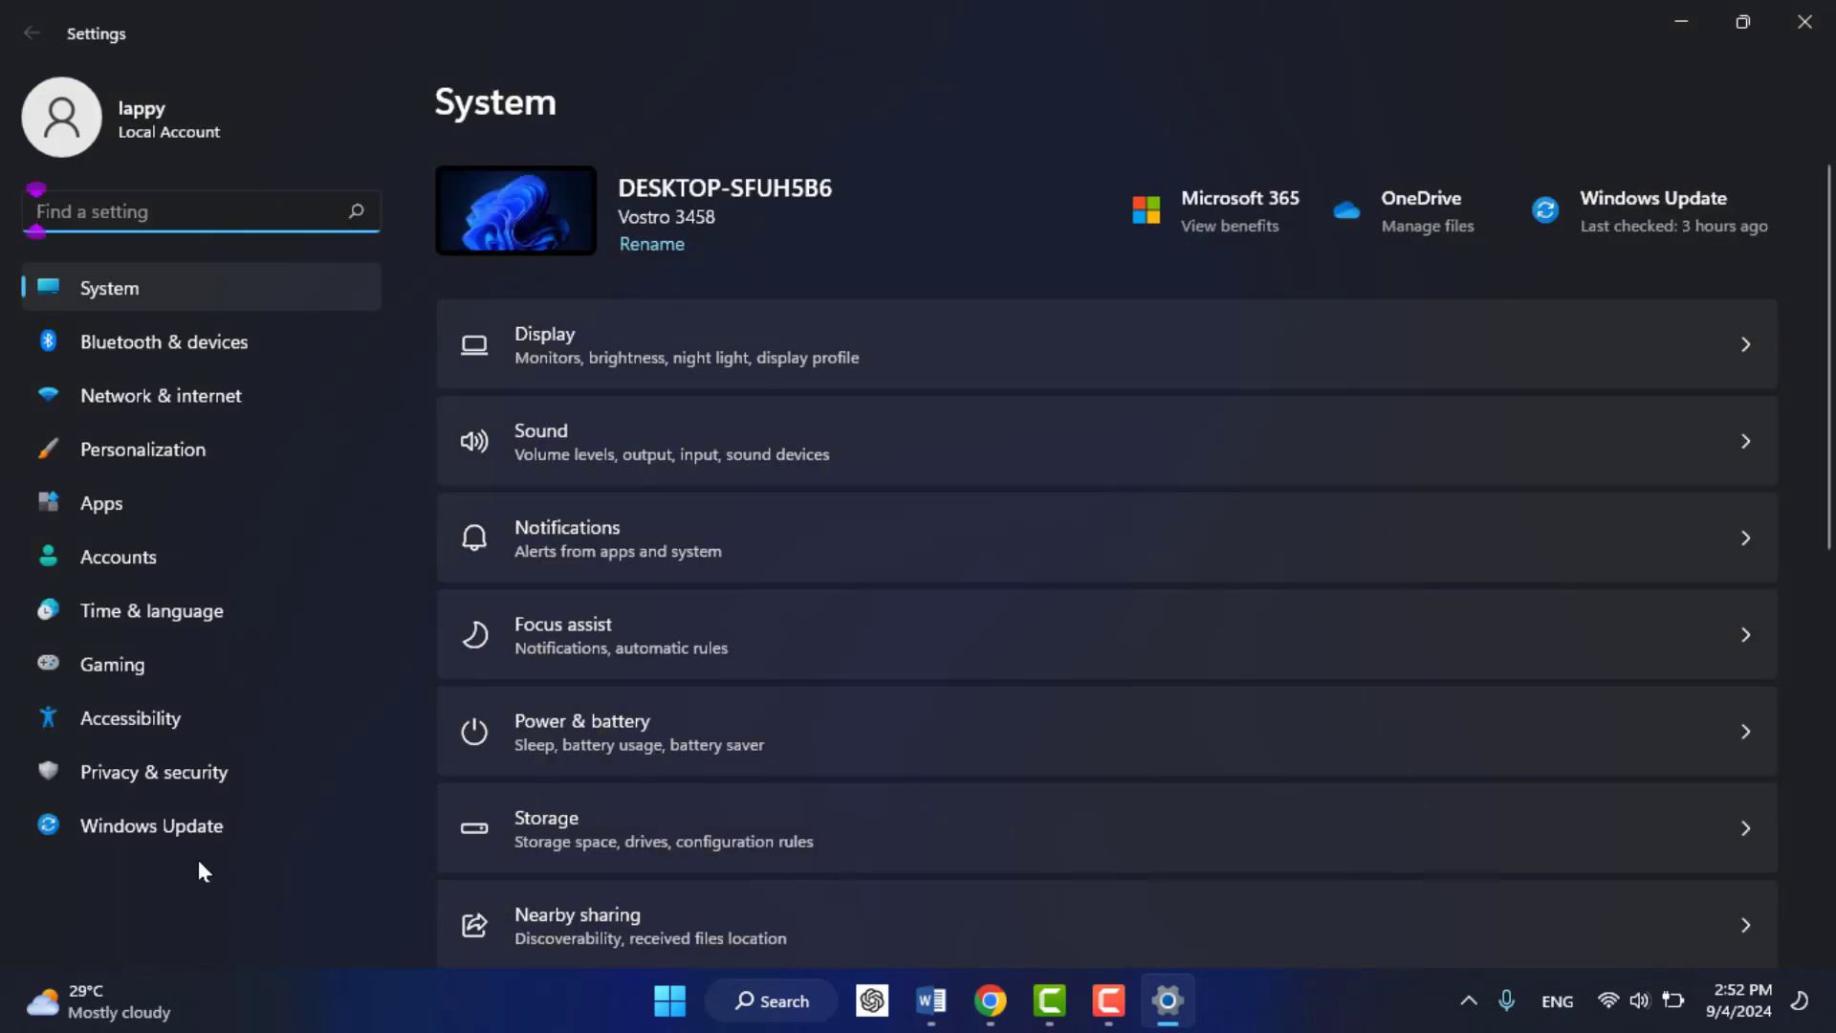
click(197, 833)
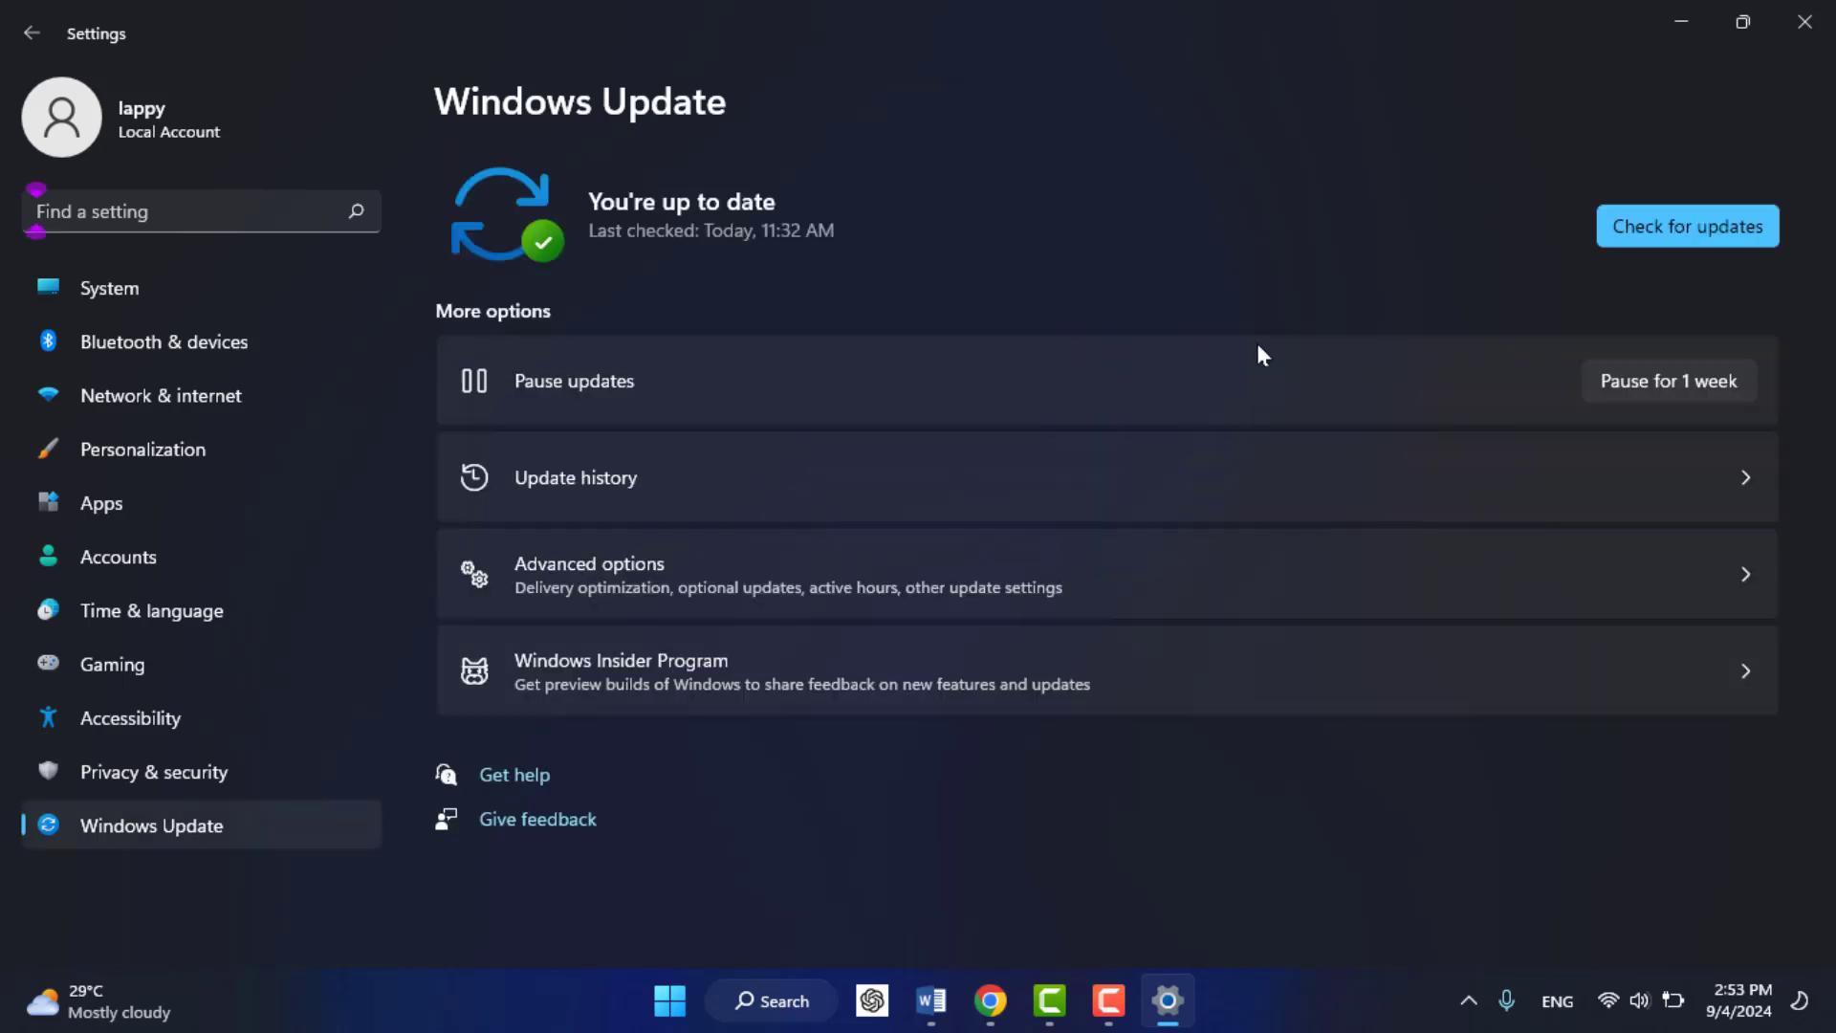
click(1007, 581)
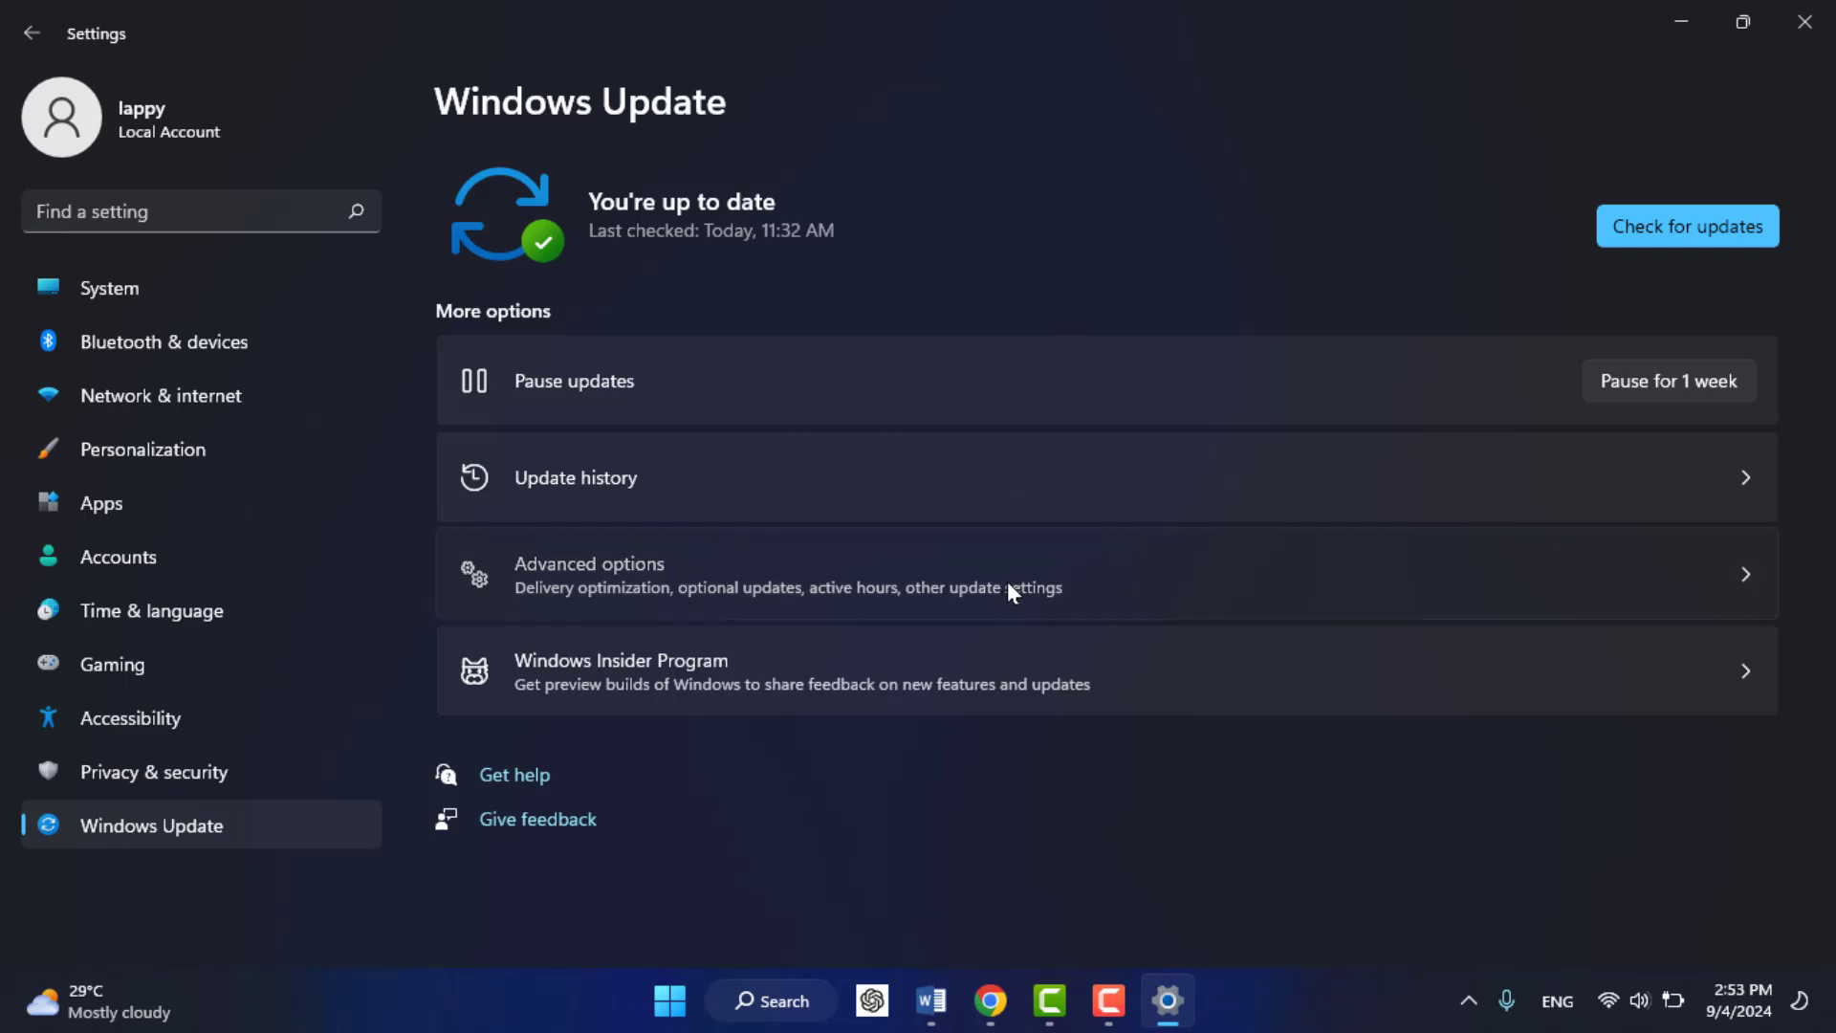
scroll(750, 566, down, 3)
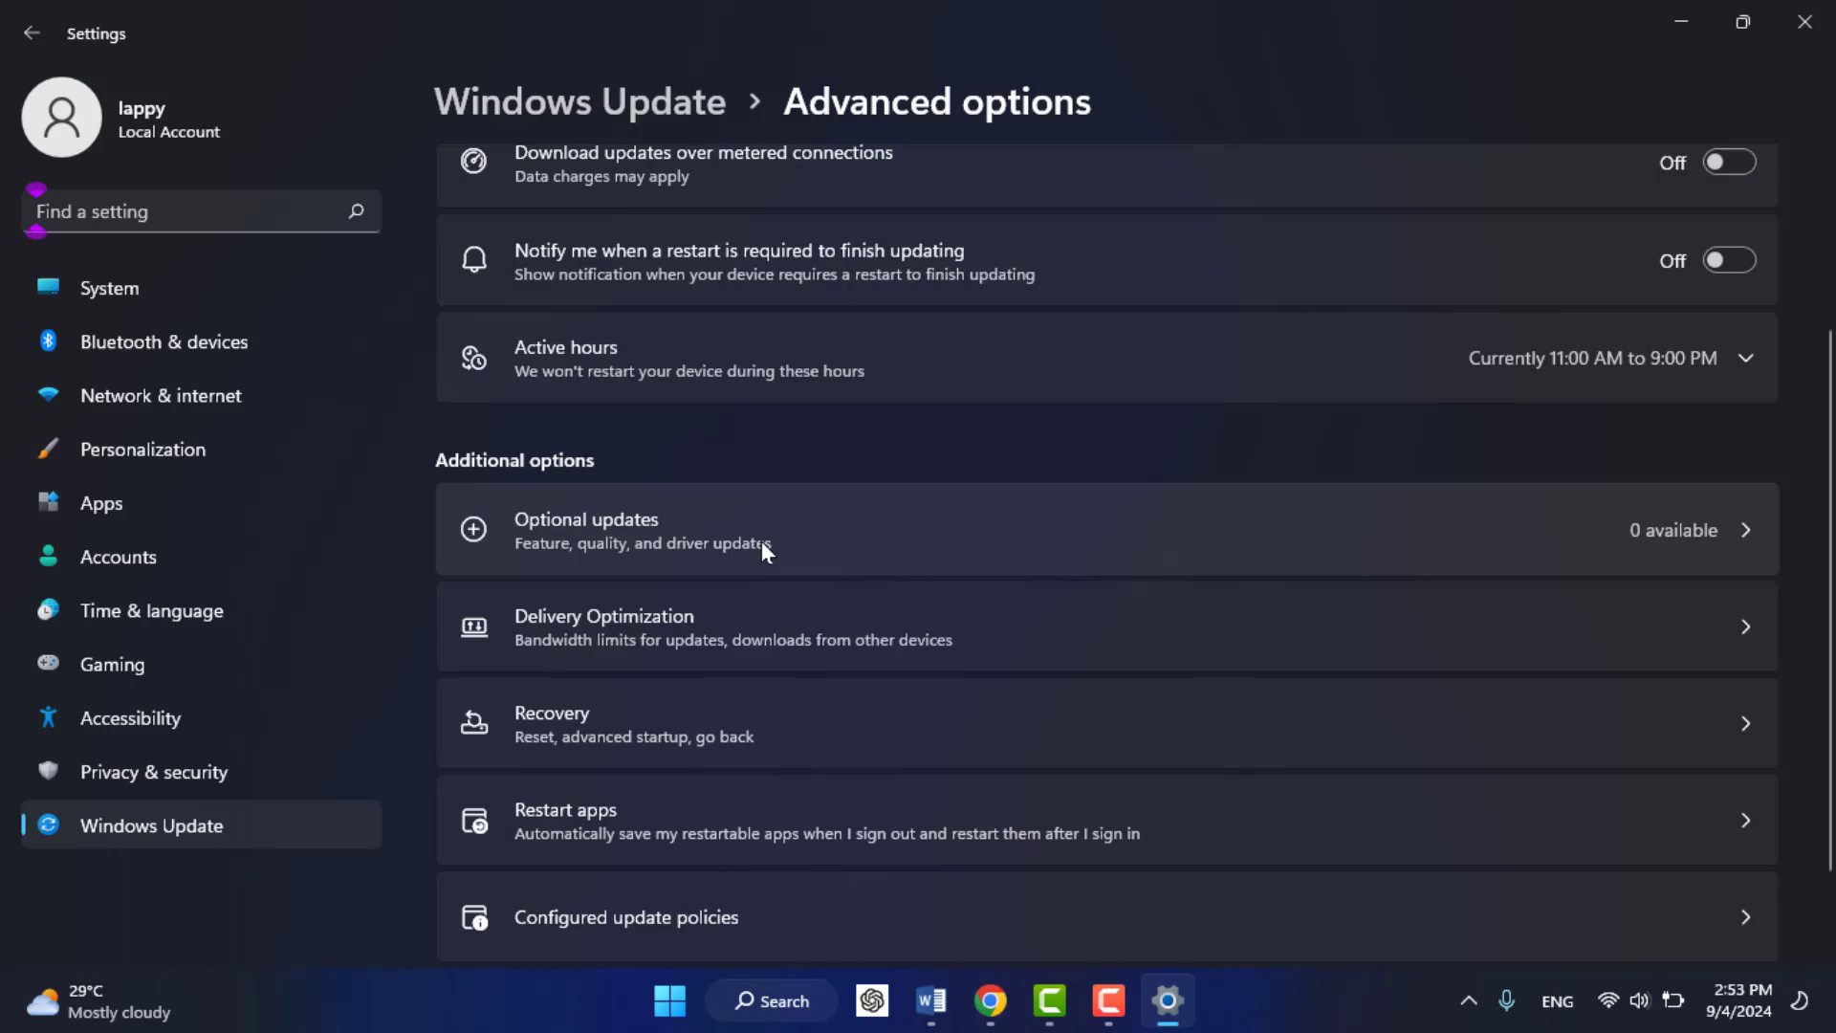
Step: Open Optional updates to select the HP Inc. printer driver (BIDI) update
click(762, 541)
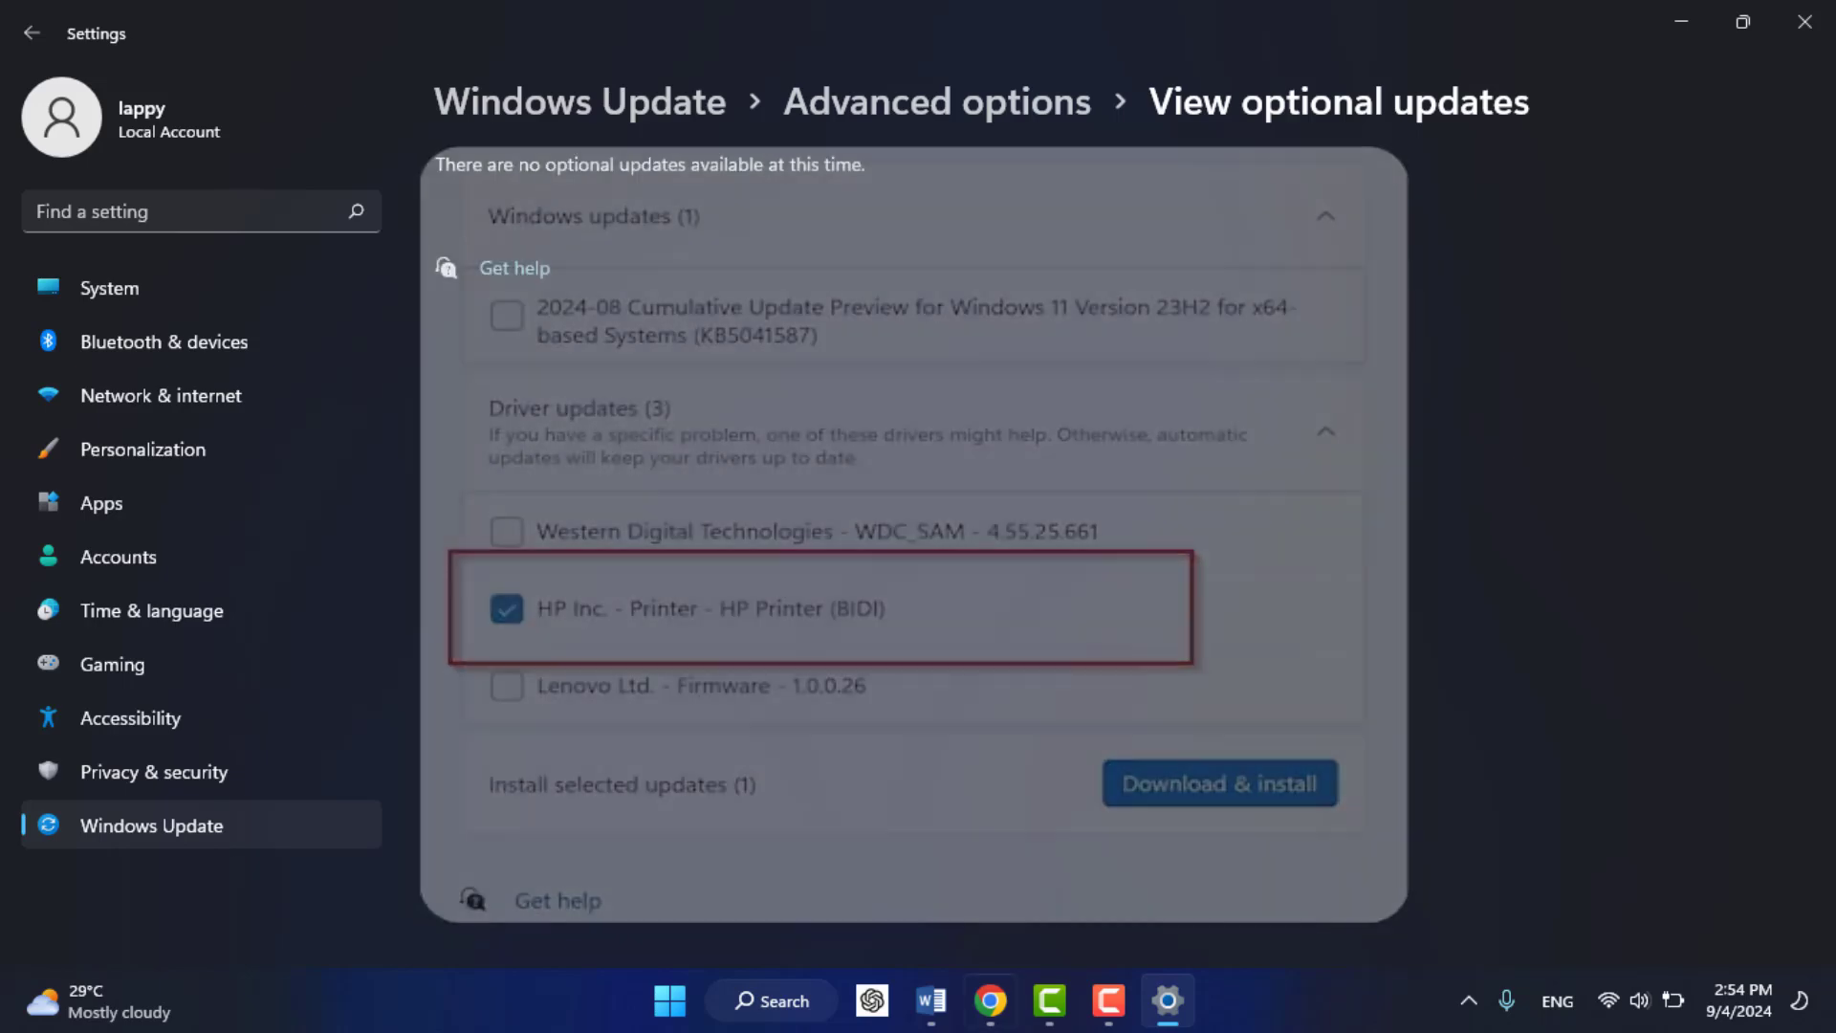
Step: Switch to Chrome showing the support.hp.com printer drivers identification page
click(990, 1001)
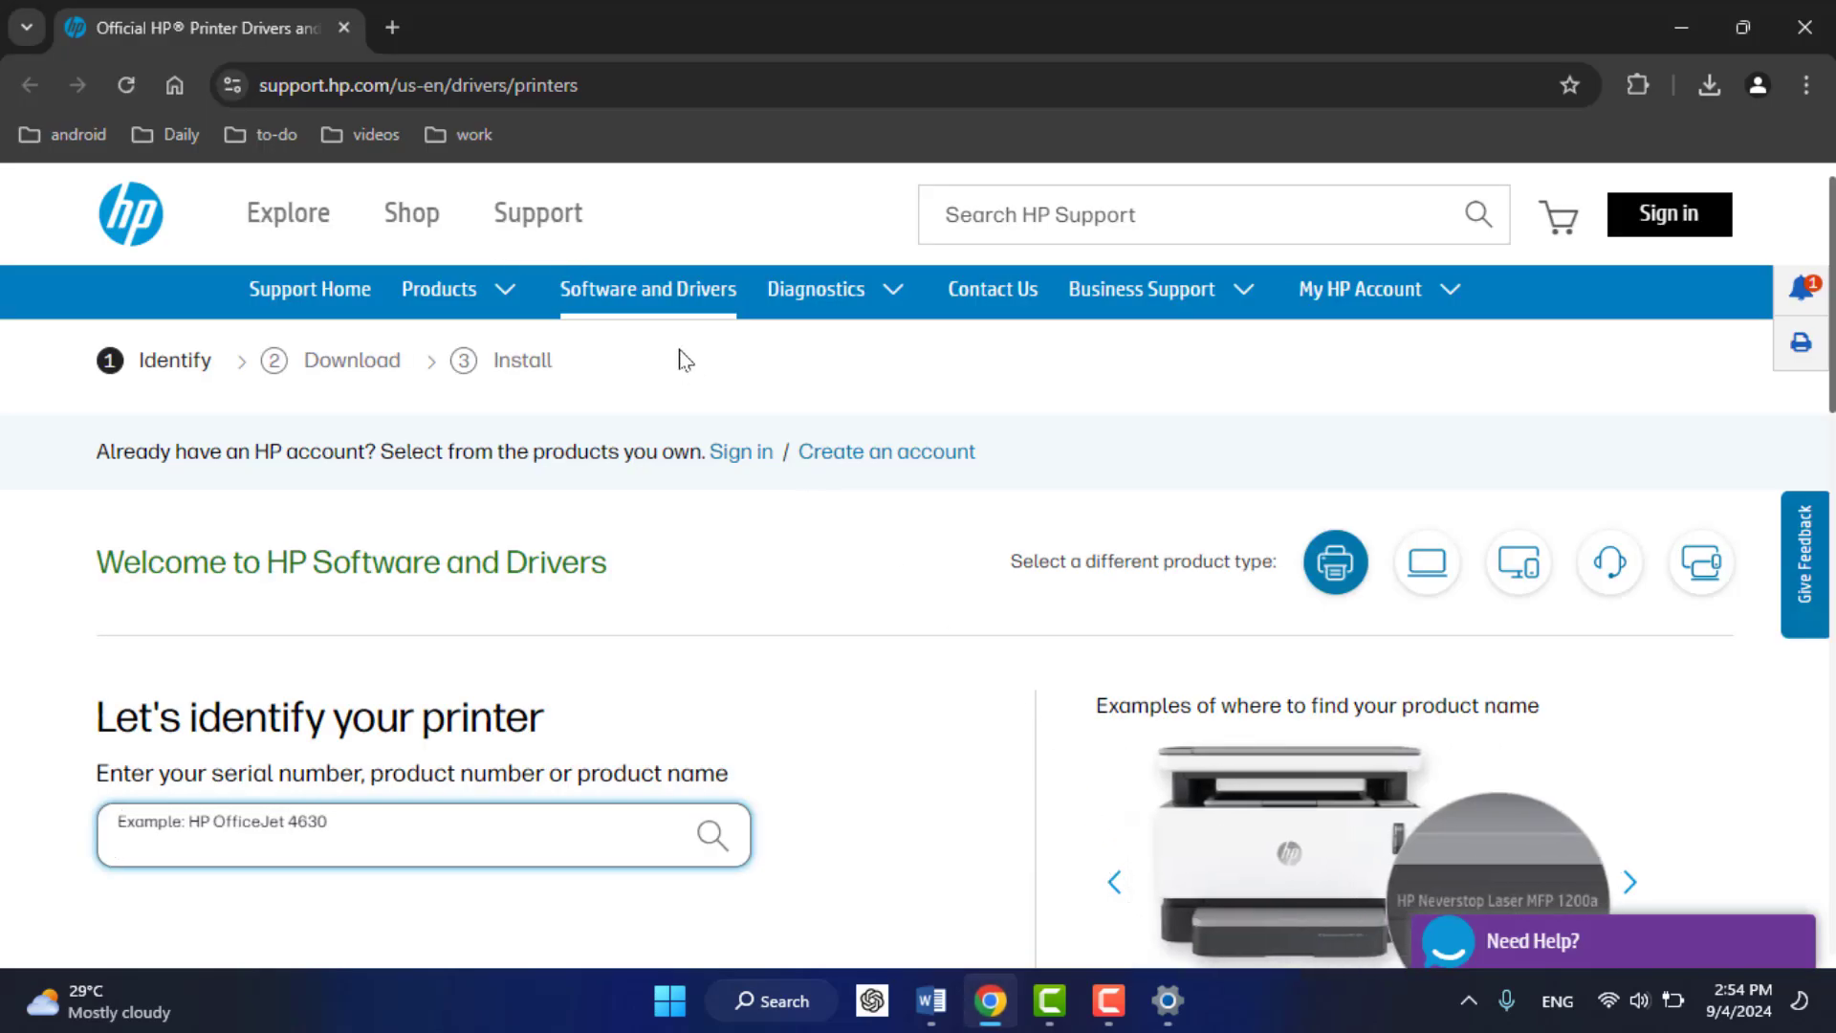
scroll(336, 541, down, 2)
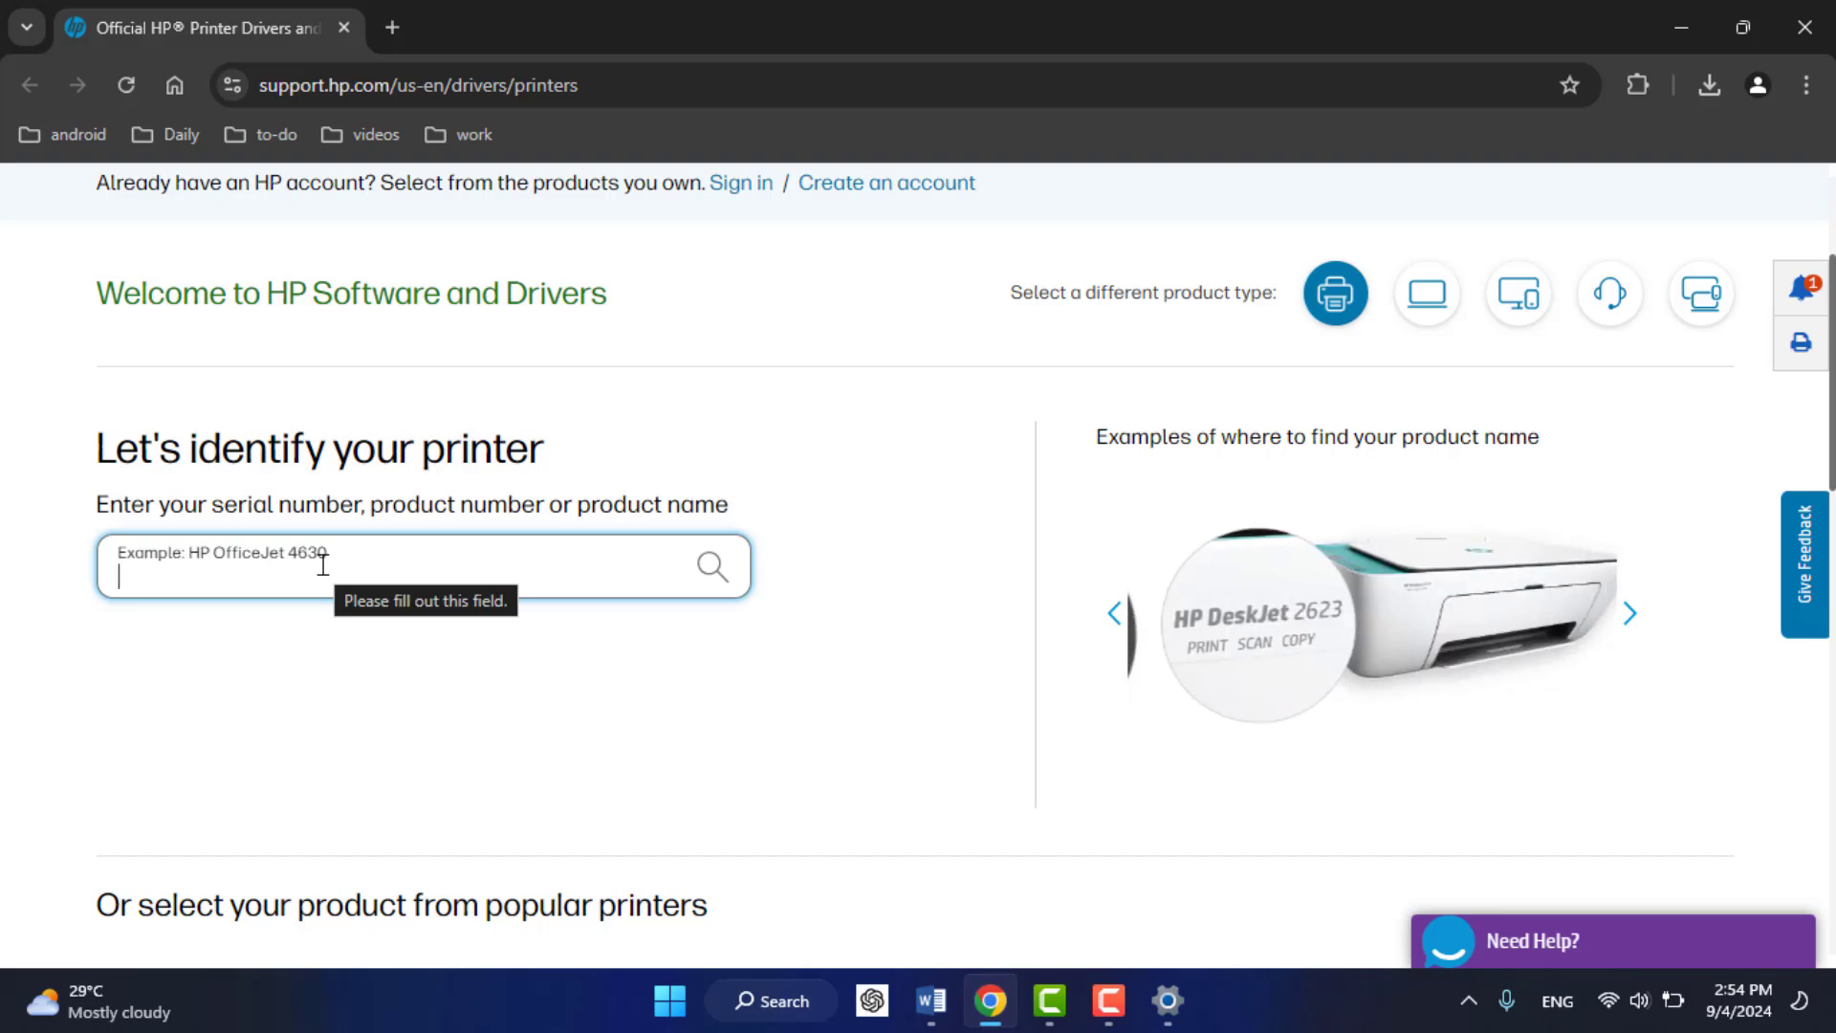
scroll(324, 565, down, 2)
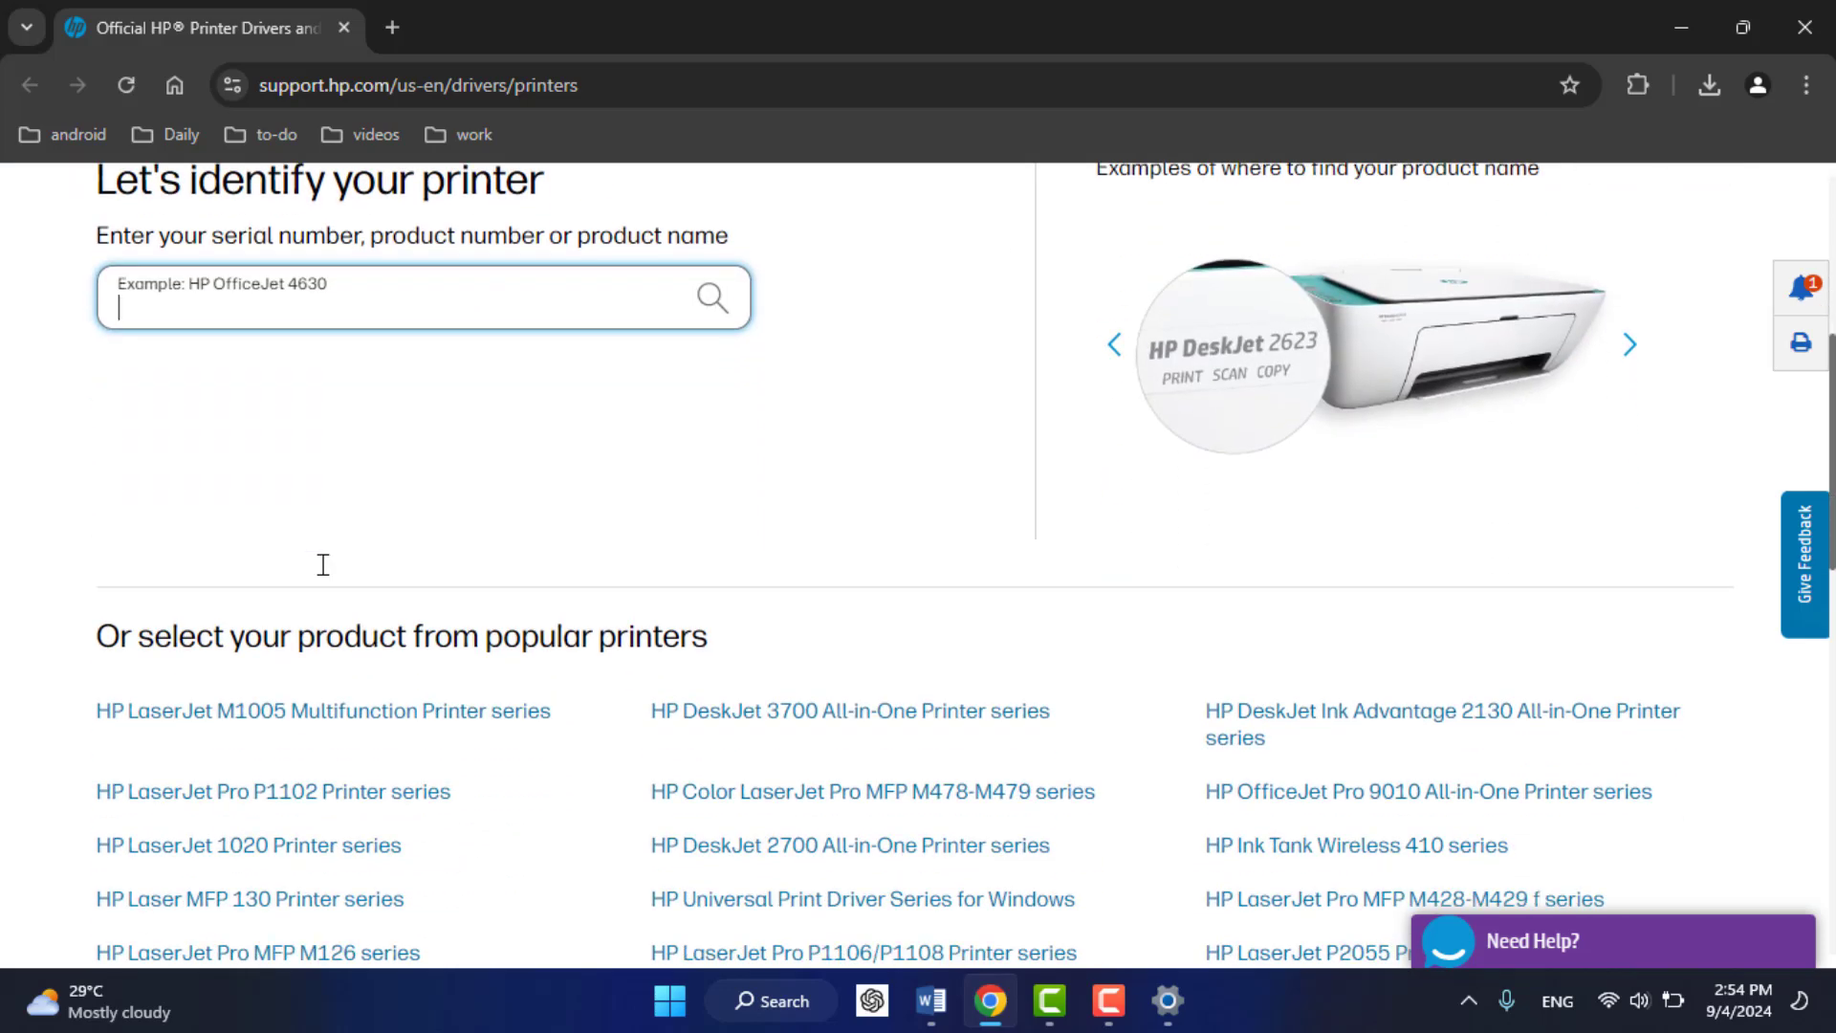
scroll(322, 564, up, 2)
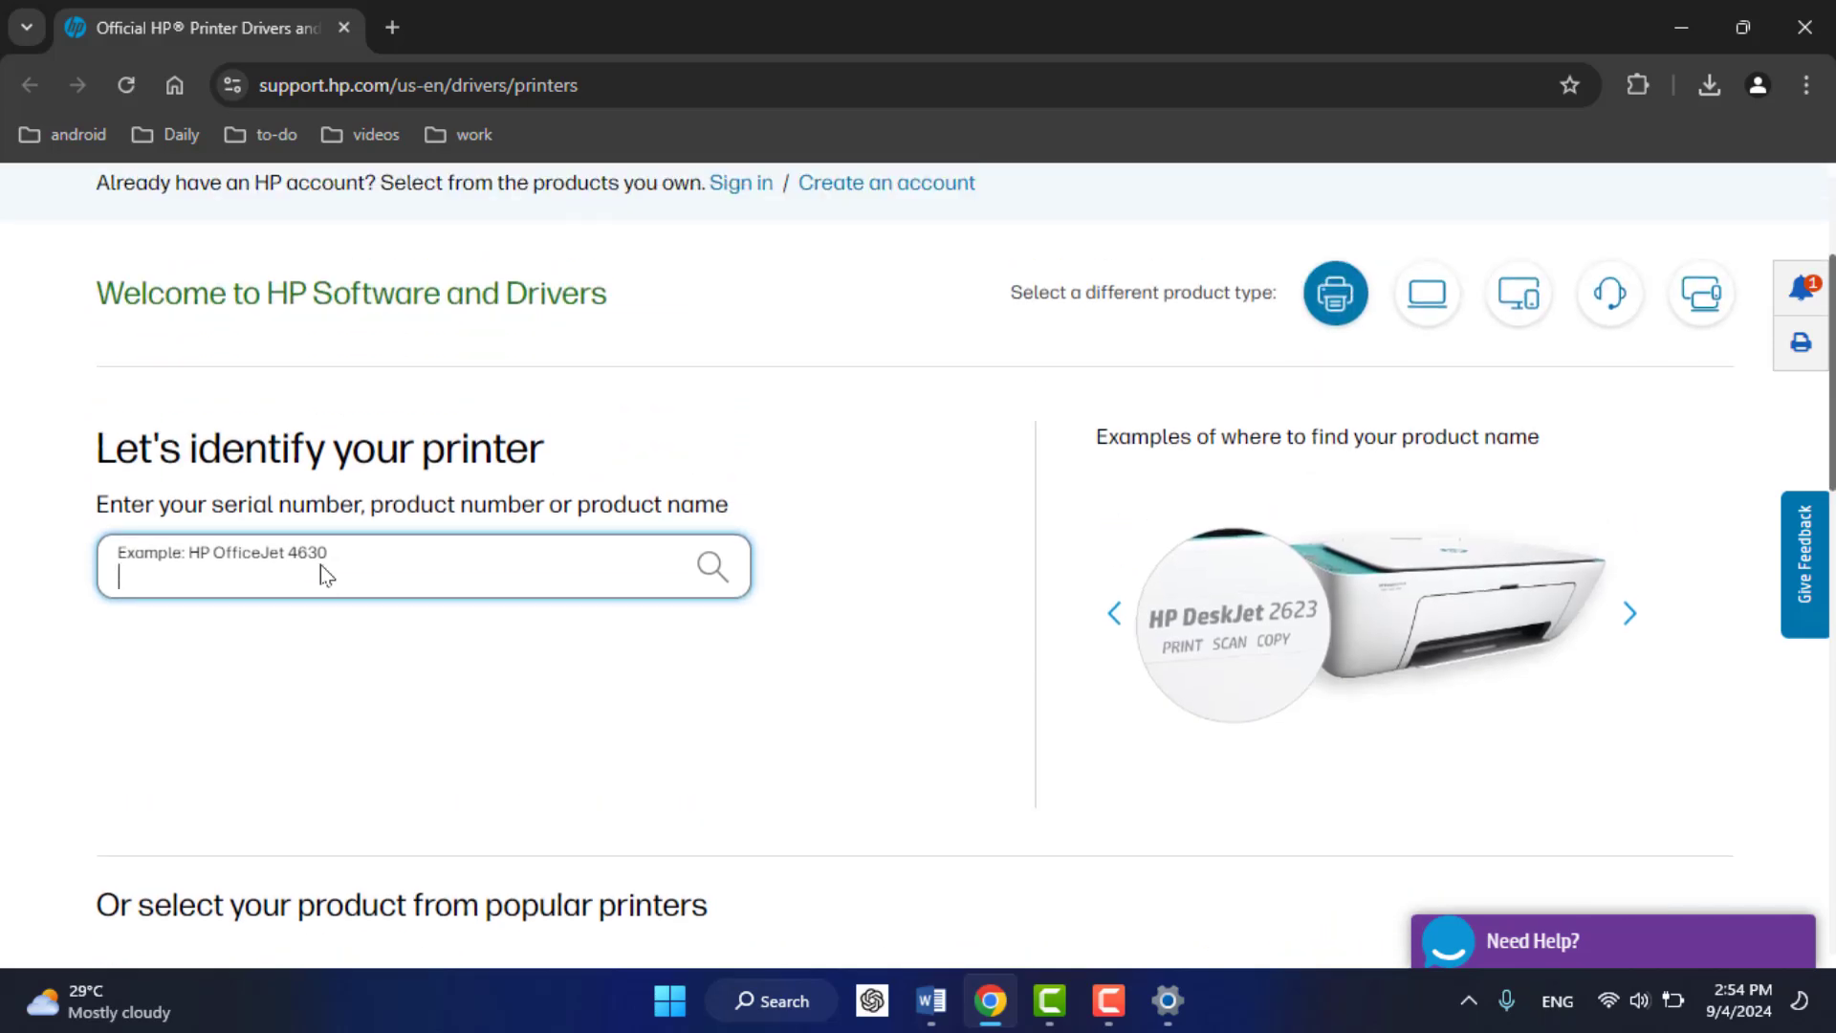
scroll(320, 564, up, 2)
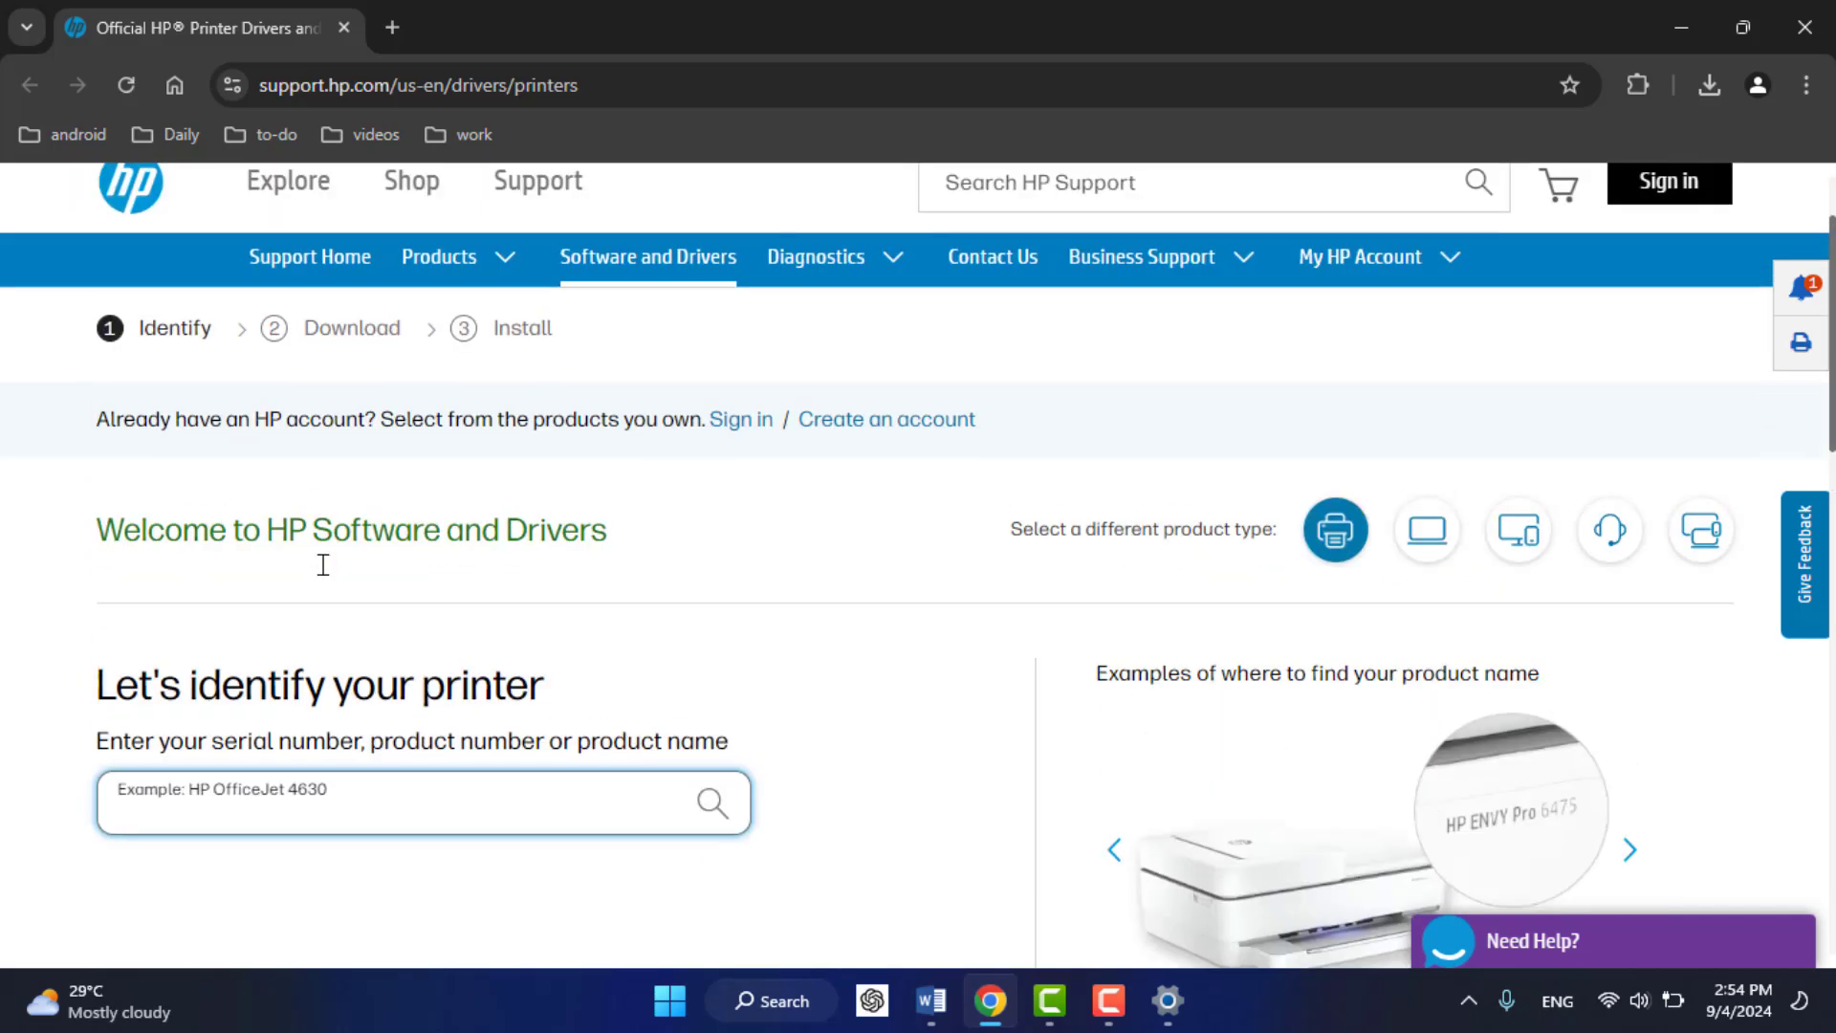